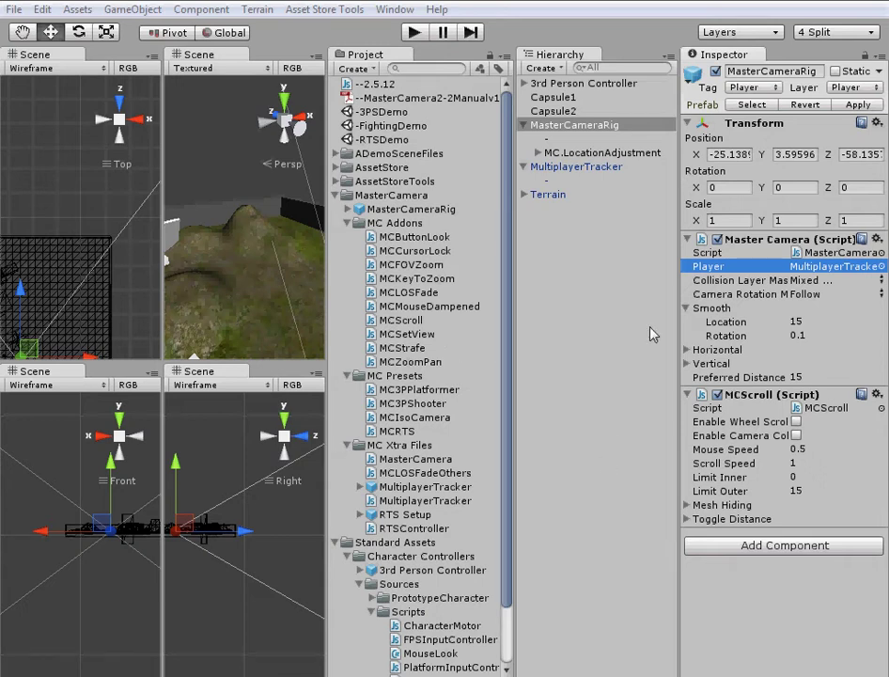
- Compare the component settings of MasterCameraRig and MultiplayerTracker, including the camera's Player target
{"action": "left_click", "coordinate": [617, 318]}
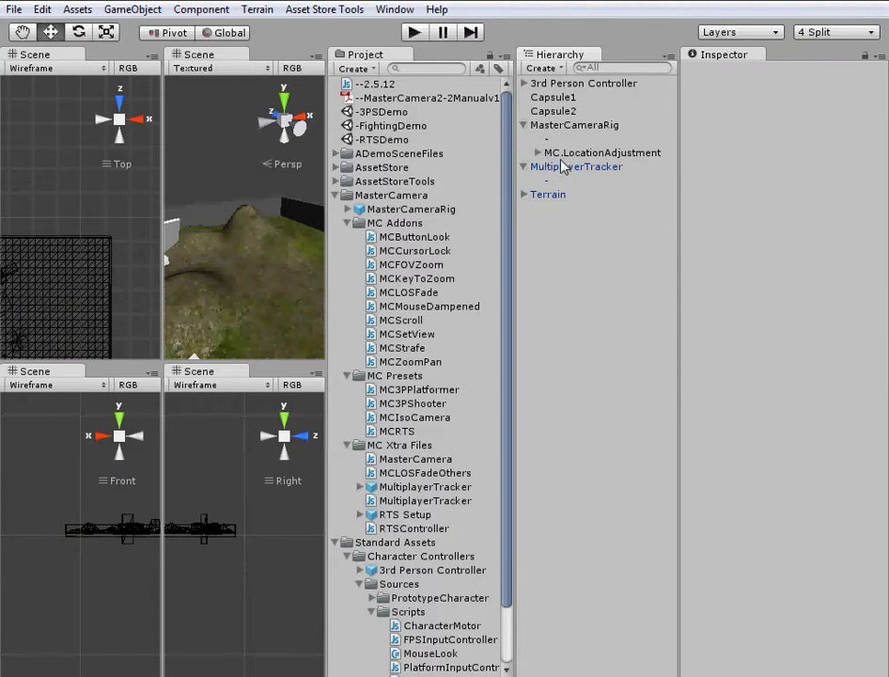
{"action": "left_click", "coordinate": [564, 125]}
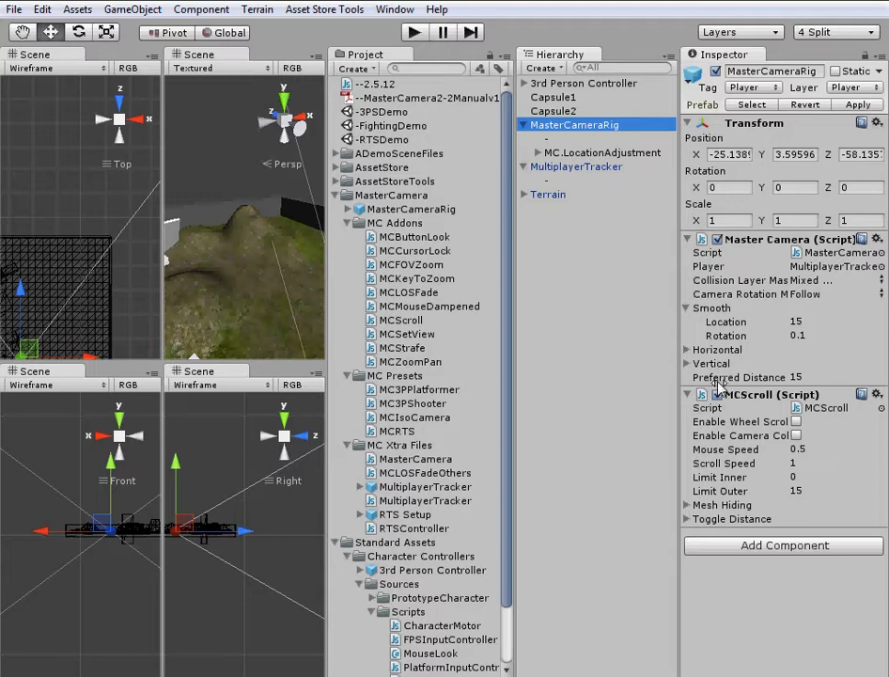
{"action": "left_click", "coordinate": [583, 168]}
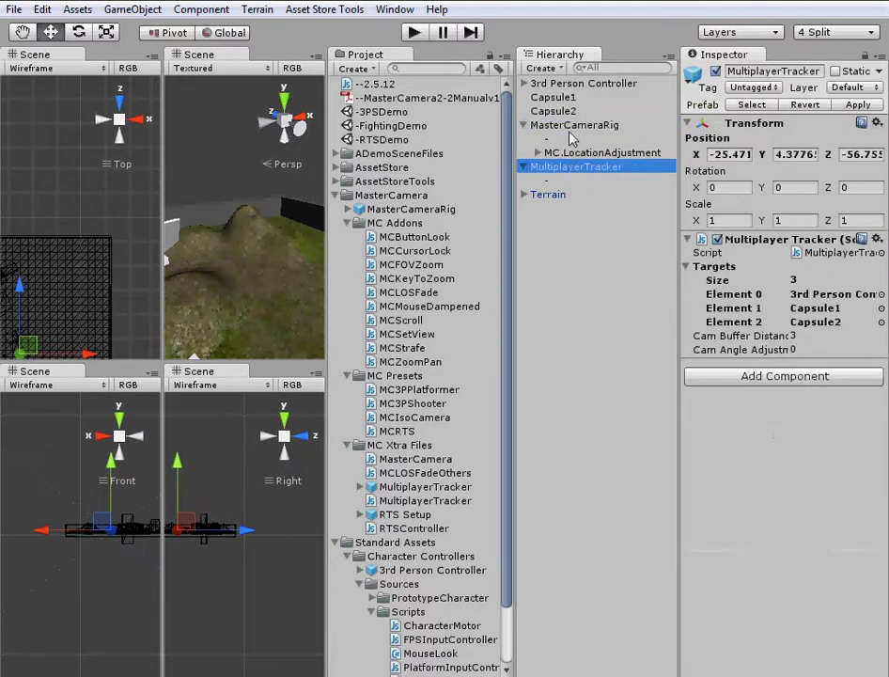
{"action": "left_click", "coordinate": [574, 125]}
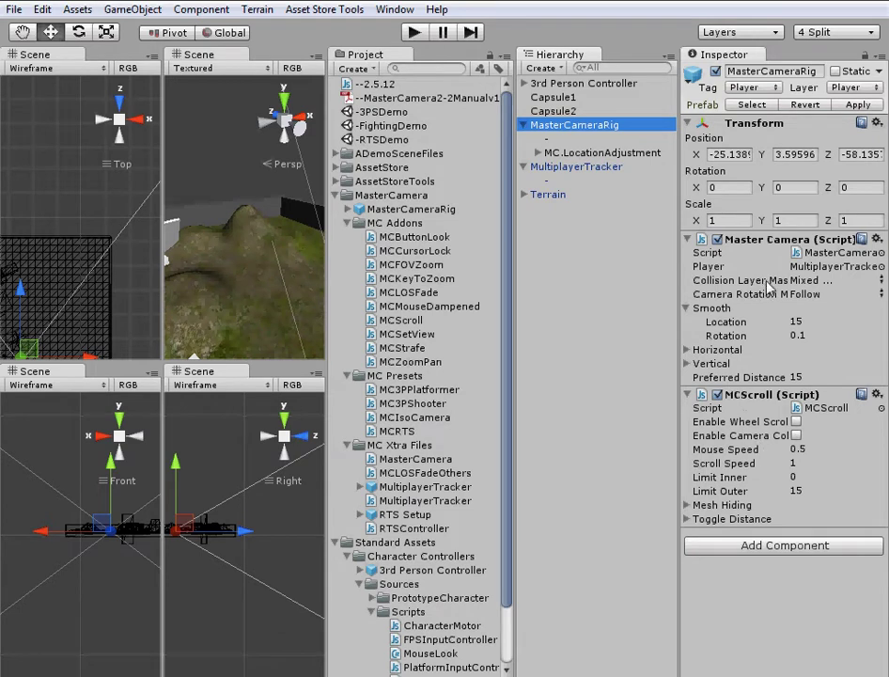
{"action": "left_click", "coordinate": [594, 169]}
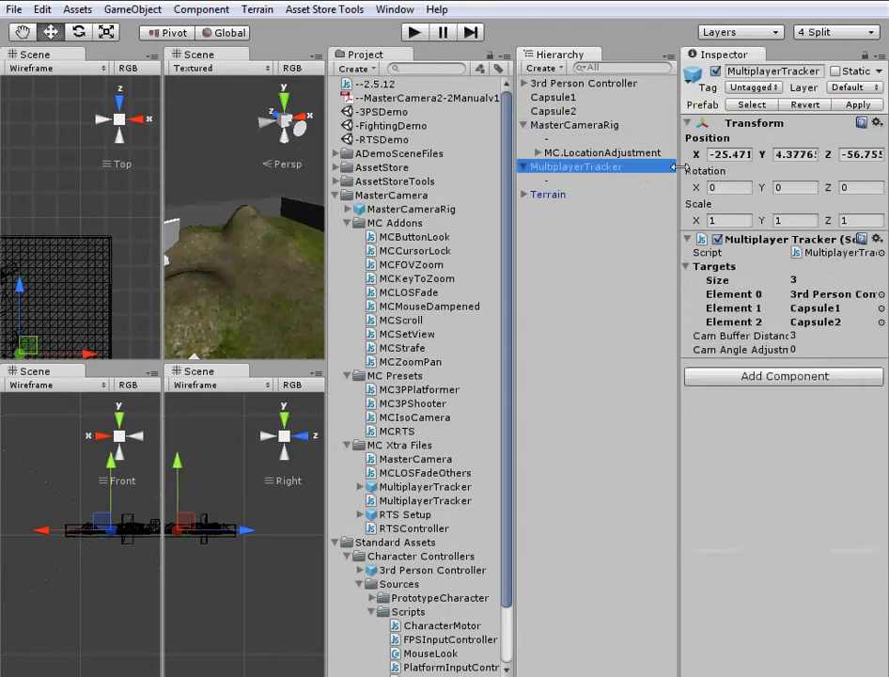
- Examine the Multiplayer Tracker's Targets list, locating each assigned object in the scene hierarchy, and its camera buffer distance setting
{"action": "left_click", "coordinate": [689, 269]}
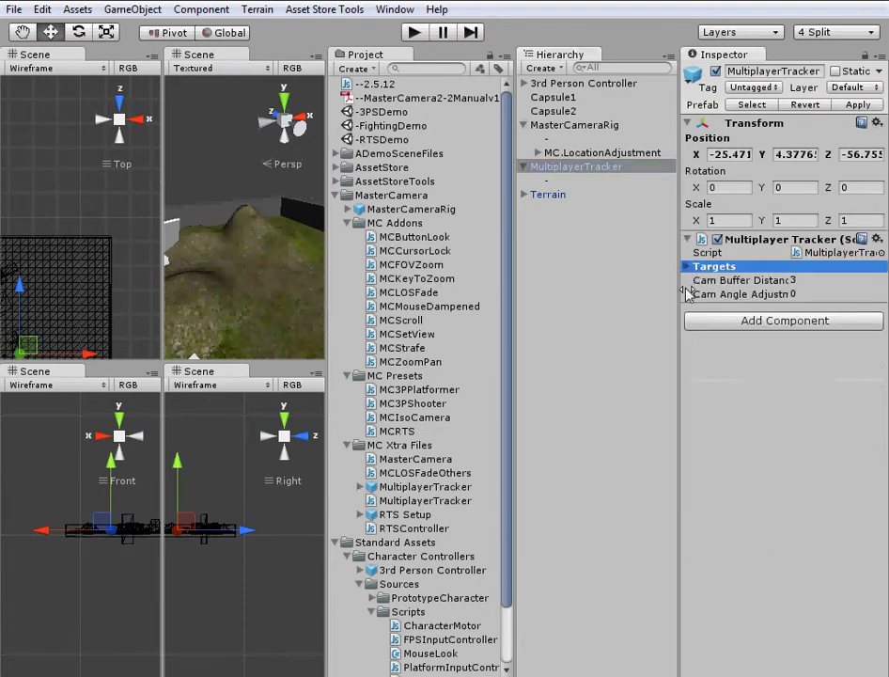
{"action": "left_click", "coordinate": [687, 267]}
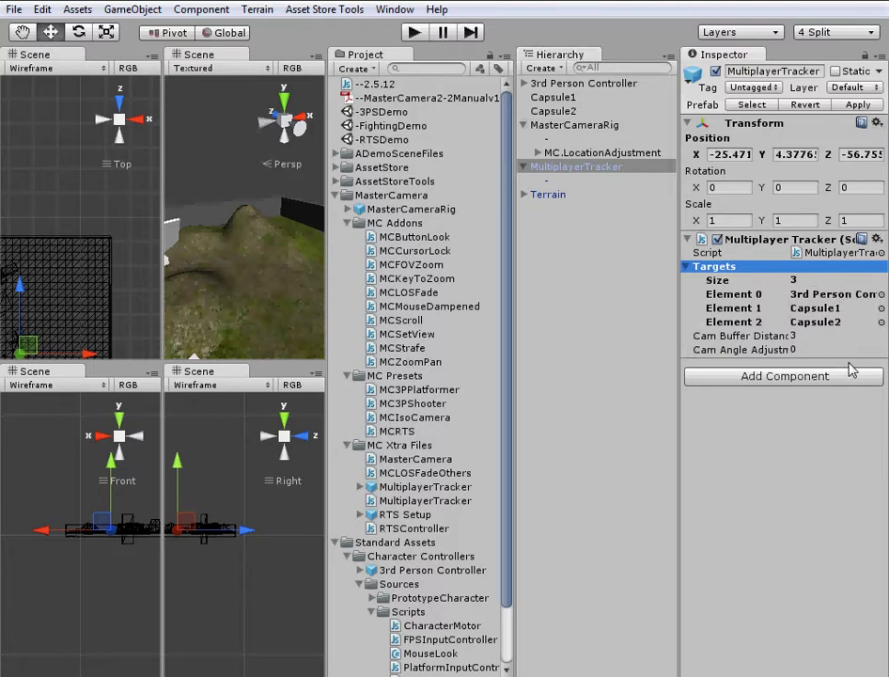
{"action": "left_click", "coordinate": [777, 294]}
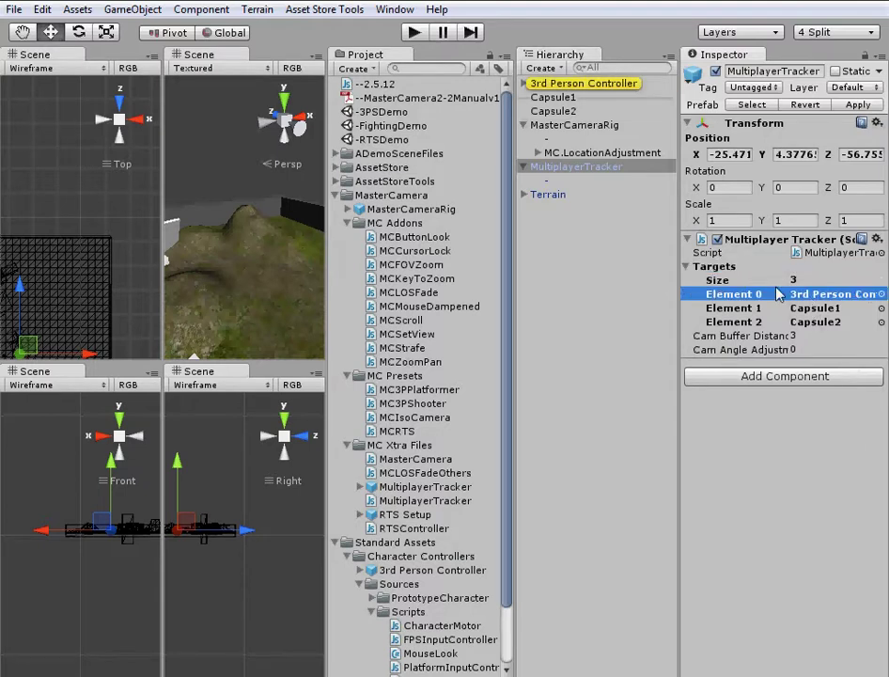
{"action": "left_click", "coordinate": [825, 308]}
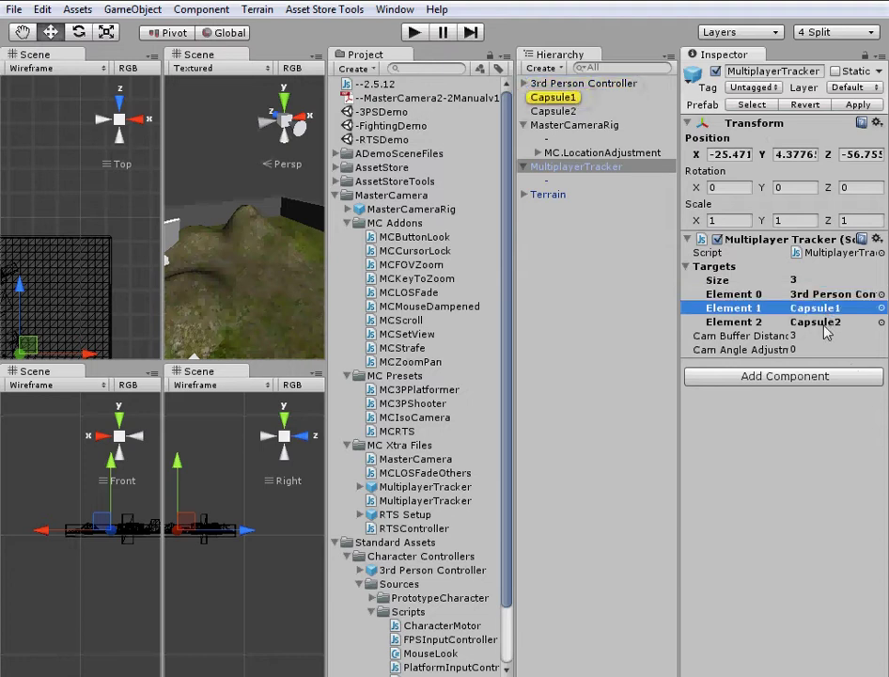
{"action": "left_click", "coordinate": [826, 322]}
{"action": "left_click", "coordinate": [824, 309]}
{"action": "left_click", "coordinate": [828, 322]}
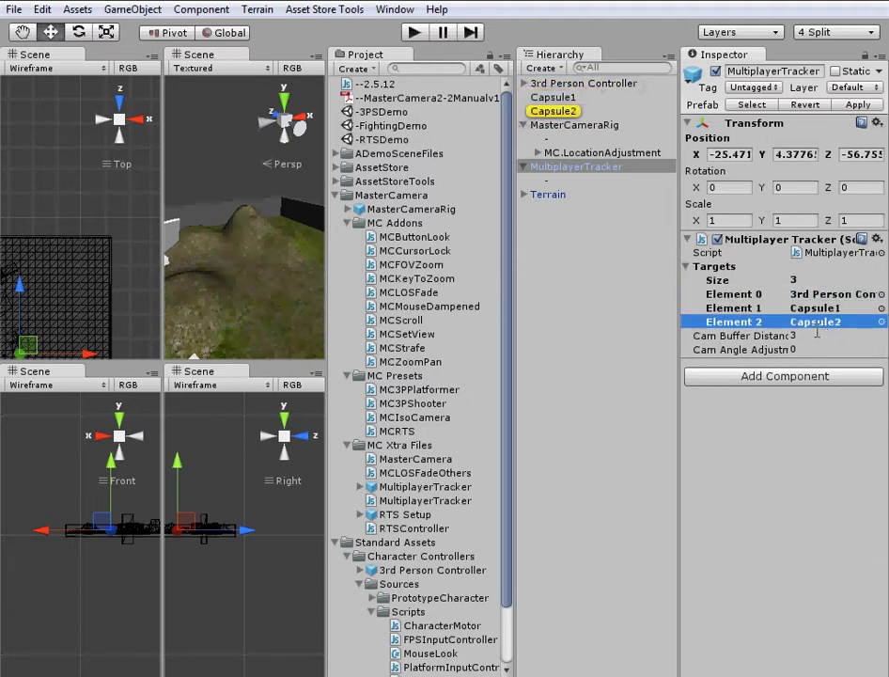
{"action": "left_click", "coordinate": [723, 338]}
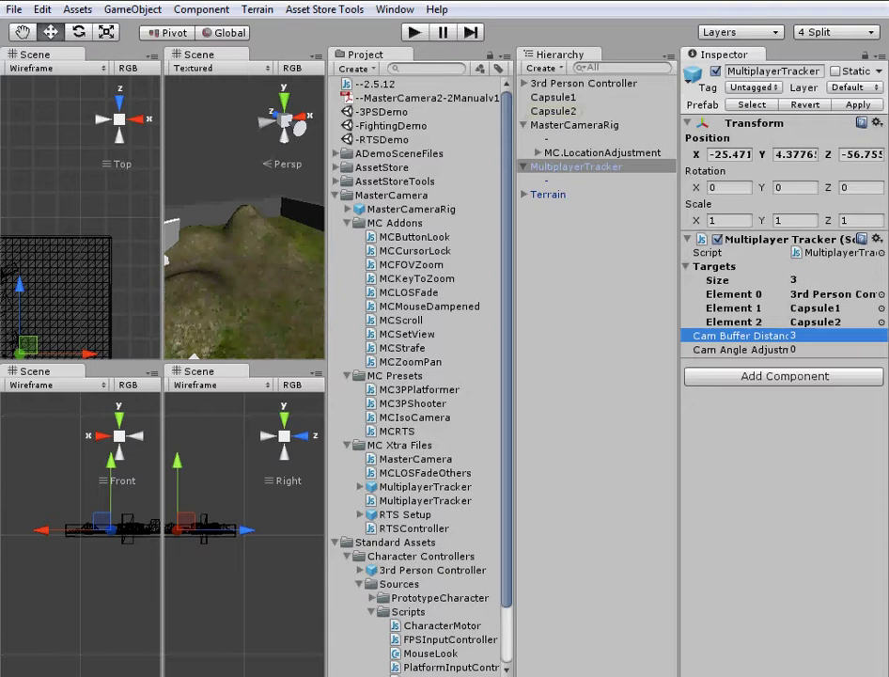
- Bring the Game view over the editor and toggle the MultiplayerTracker's child cube off and on to identify its marker
{"action": "left_click_drag", "start_coordinate": [0, 235], "coordinate": [490, 197]}
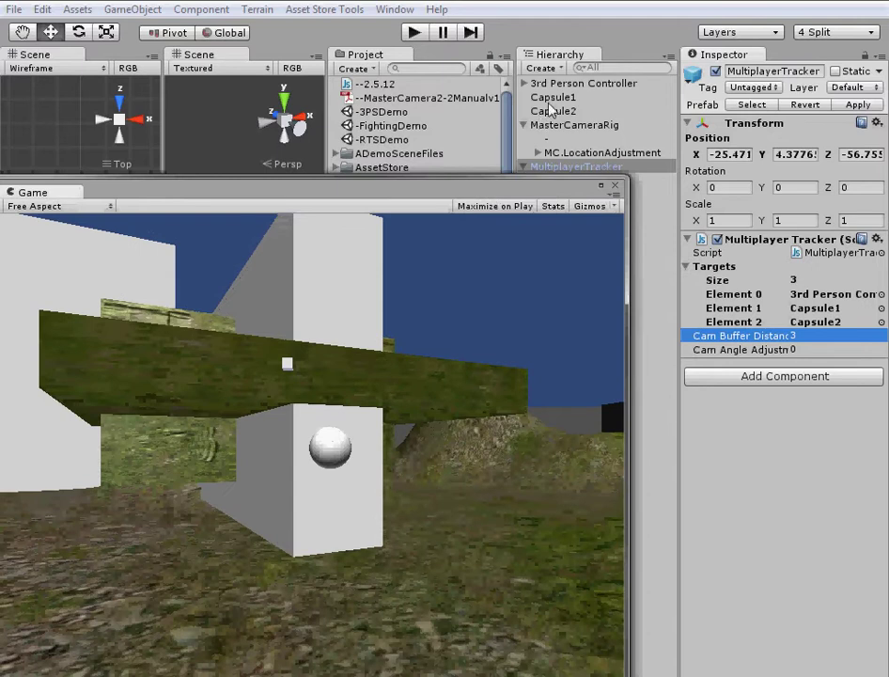
{"action": "left_click", "coordinate": [524, 125]}
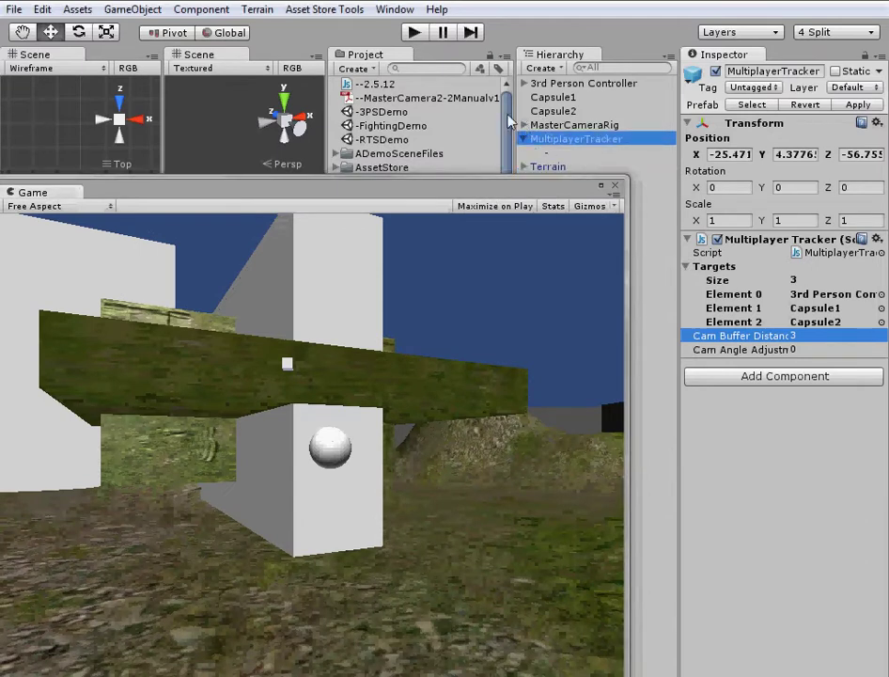
{"action": "left_click", "coordinate": [545, 152]}
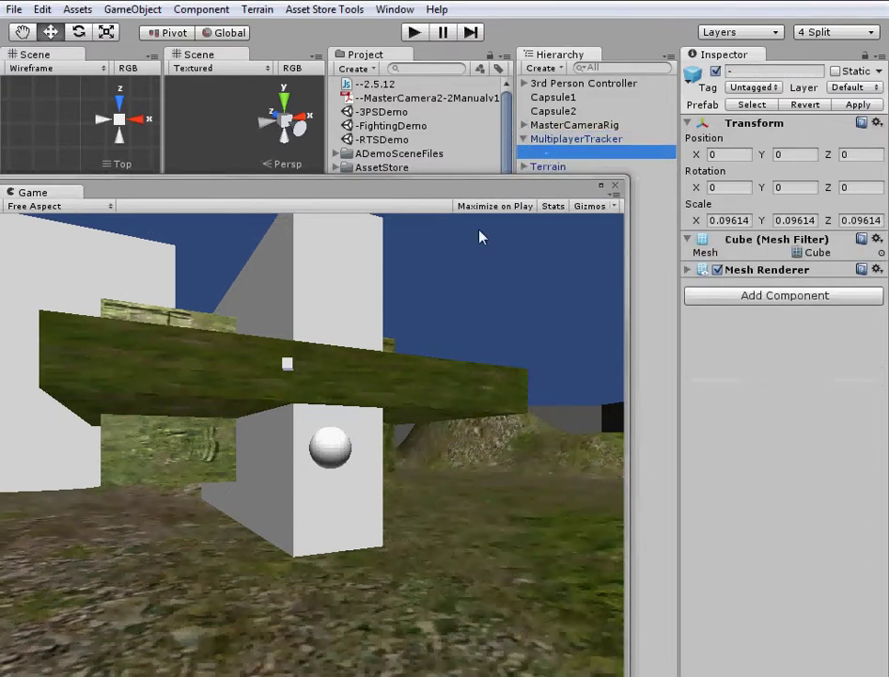
{"action": "left_click", "coordinate": [717, 71]}
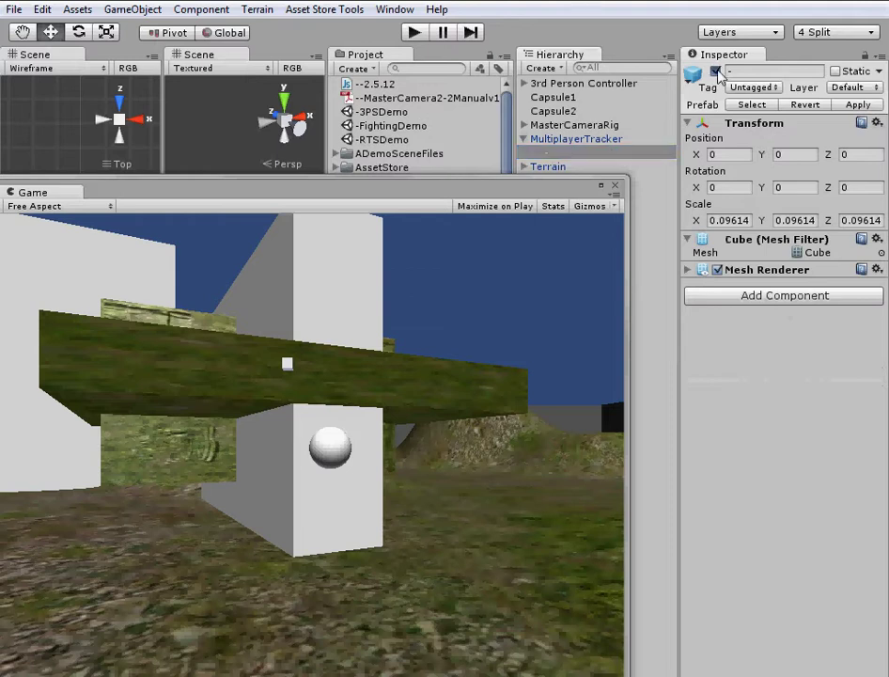
{"action": "left_click", "coordinate": [717, 71]}
- Toggle the MasterCameraRig's child sphere off and on to identify its marker in the Game view
{"action": "left_click", "coordinate": [524, 125]}
{"action": "left_click", "coordinate": [550, 142]}
{"action": "left_click", "coordinate": [716, 72]}
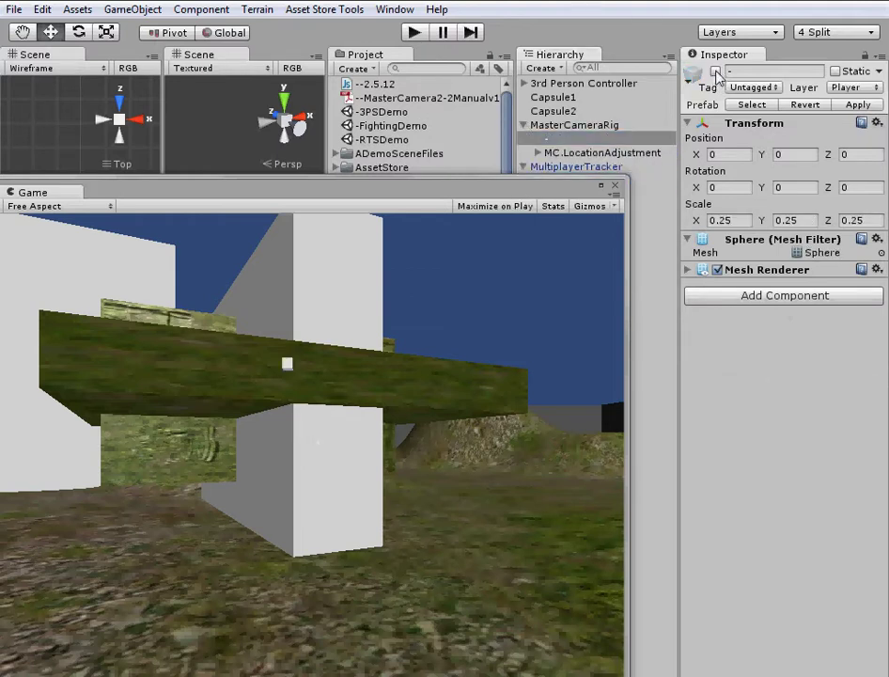
{"action": "left_click", "coordinate": [717, 72]}
{"action": "left_click", "coordinate": [716, 73]}
{"action": "left_click", "coordinate": [716, 72]}
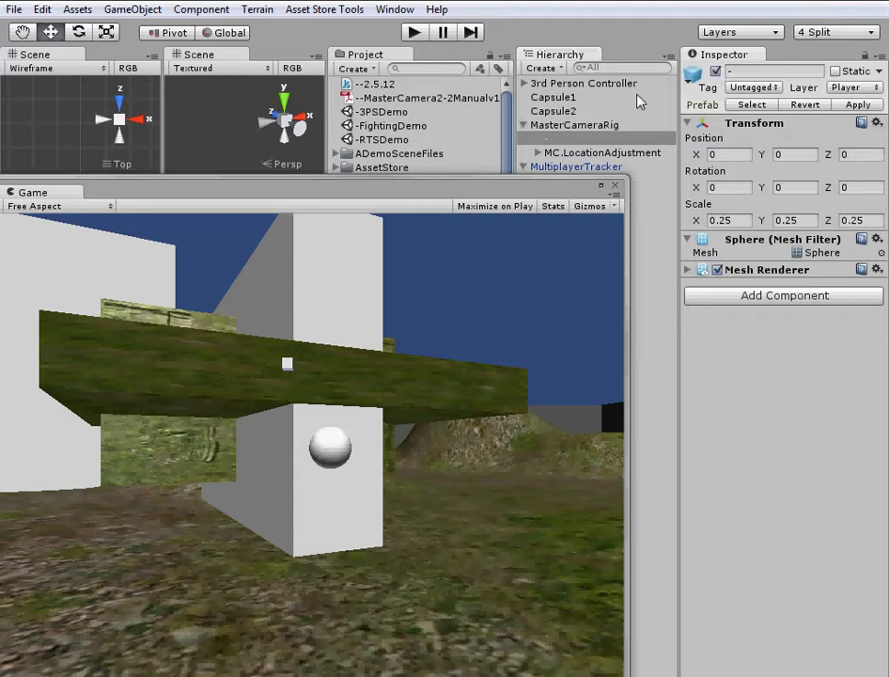
- Run the scene in Play mode and briefly hide the MasterCameraRig's sphere to see the tracker's cube marker
{"action": "left_click", "coordinate": [415, 33]}
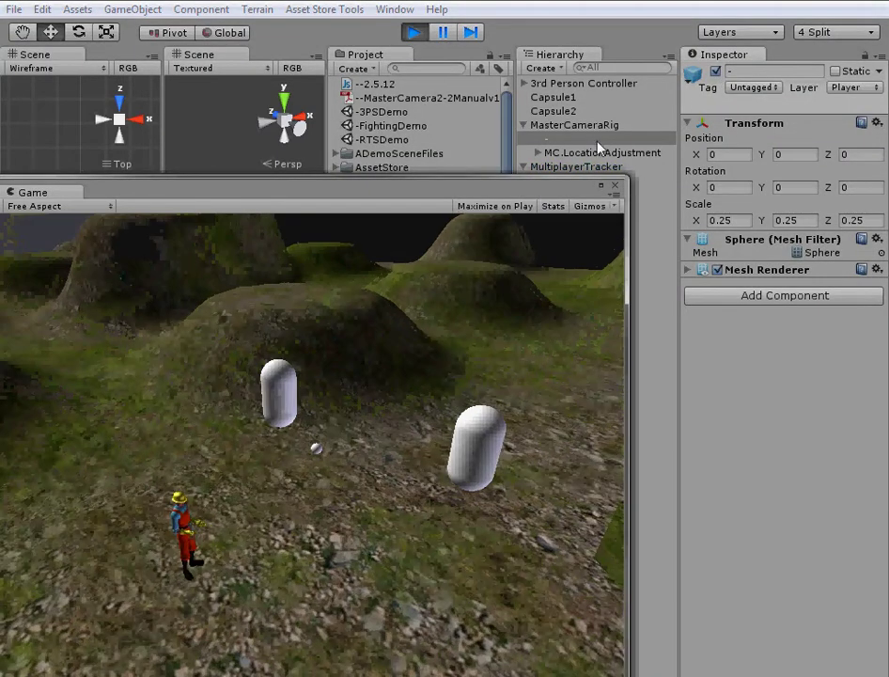
{"action": "left_click", "coordinate": [716, 72]}
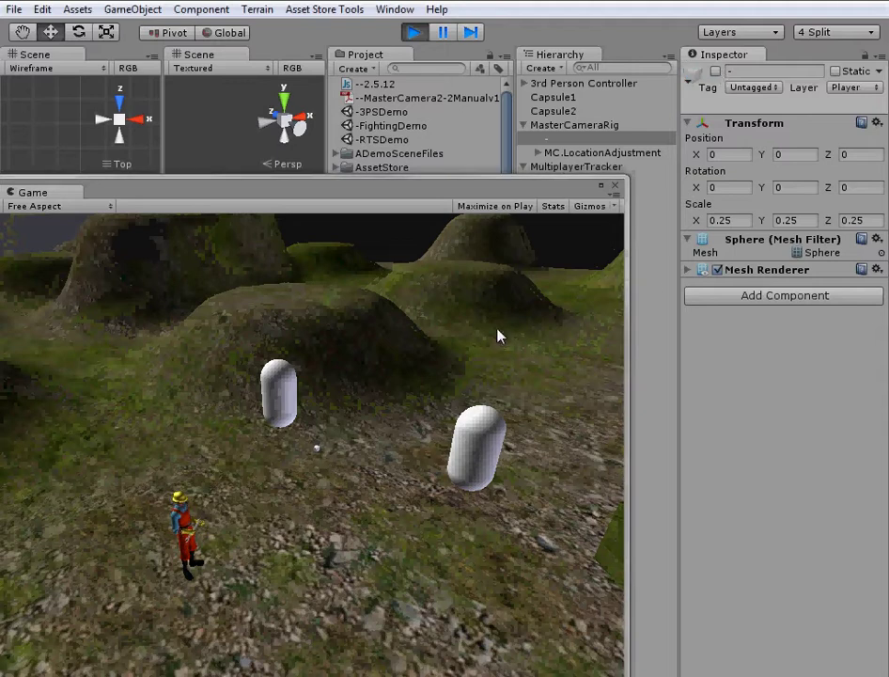
{"action": "left_click", "coordinate": [716, 73]}
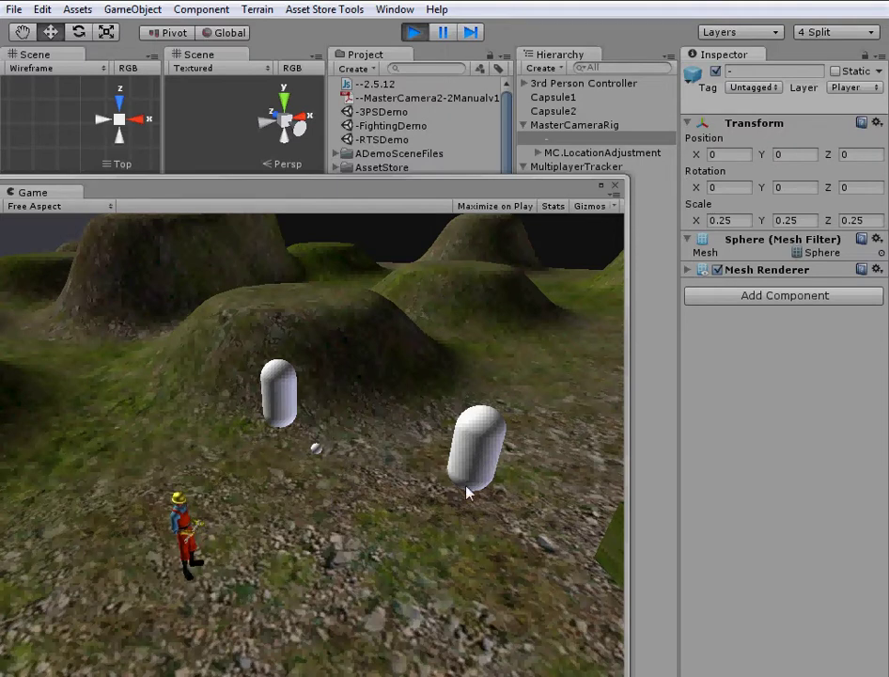
- Run the character away from the two capsules and back to examine how the camera frames all targets
{"action": "key", "text": "s"}
{"action": "key", "text": "a"}
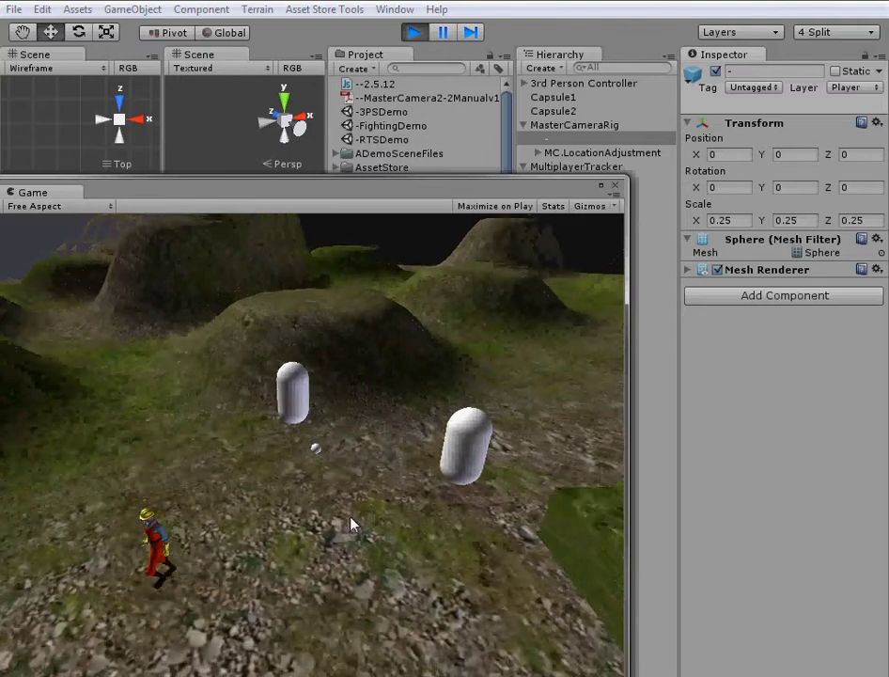
{"action": "key", "text": "s"}
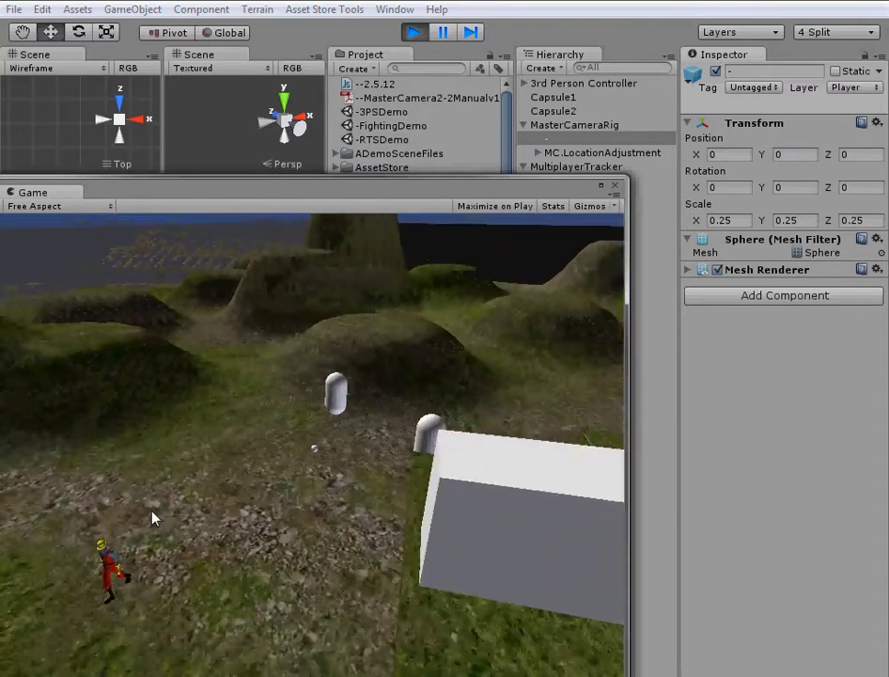
{"action": "key", "text": "a"}
{"action": "key", "text": "a"}
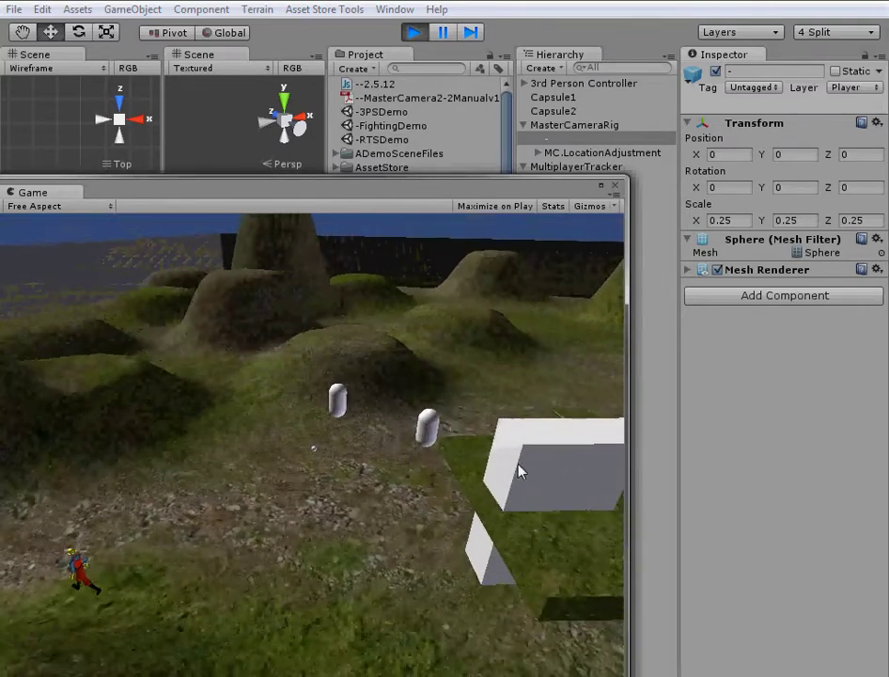
{"action": "key", "text": "a"}
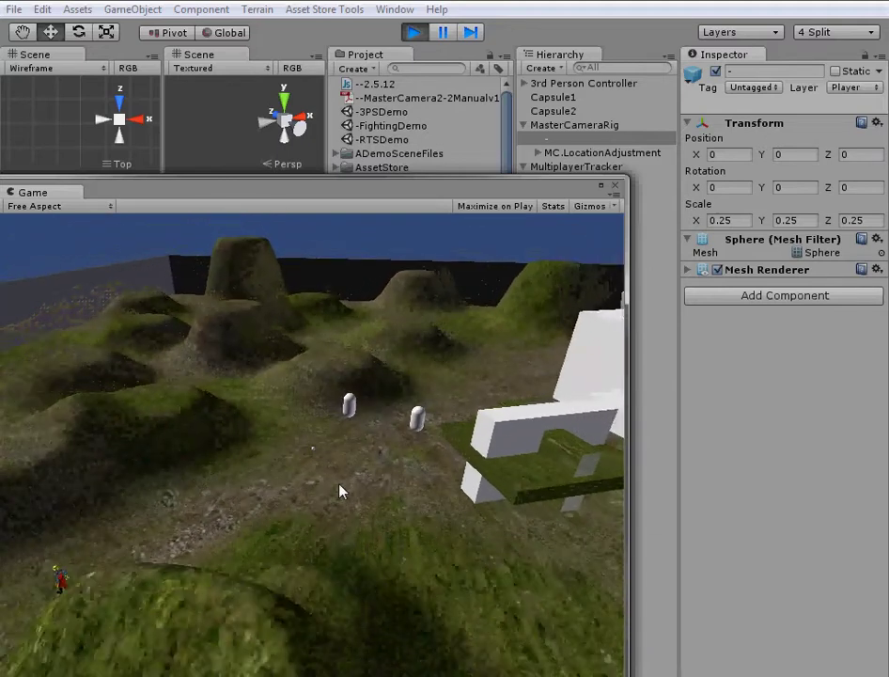
{"action": "key", "text": "d"}
{"action": "key", "text": "d"}
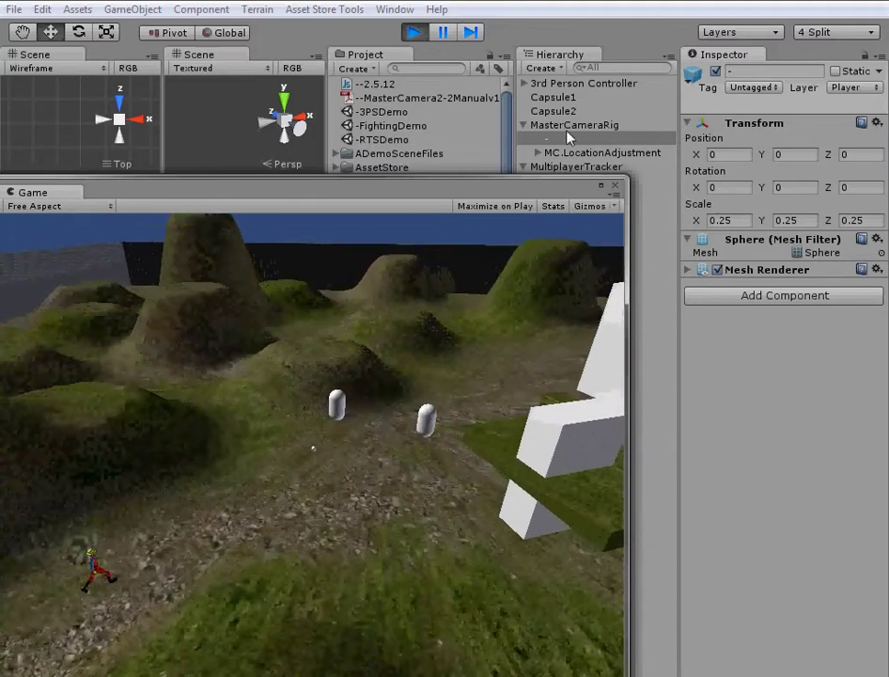
{"action": "key", "text": "d"}
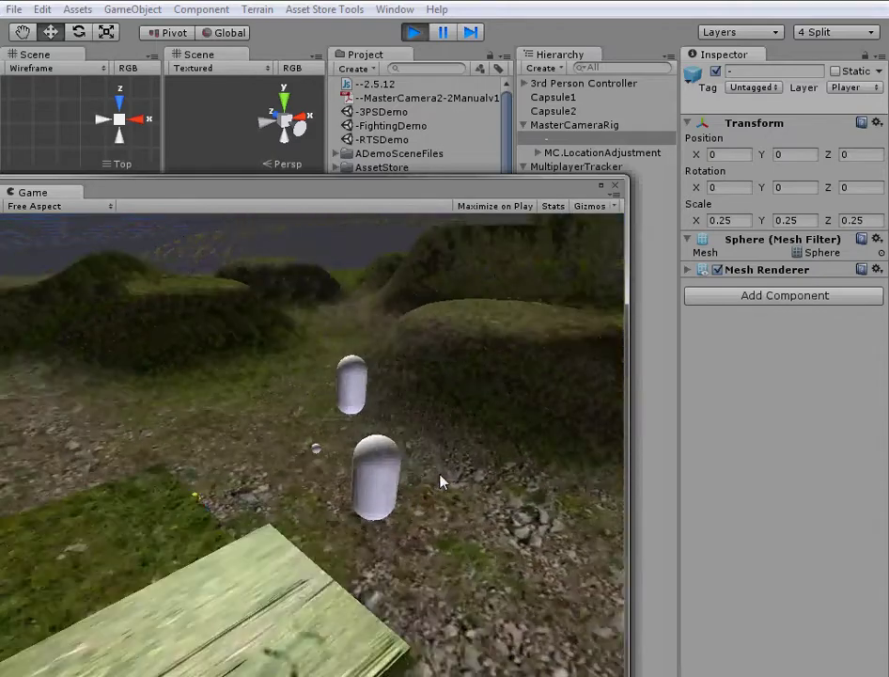
{"action": "key", "text": "a"}
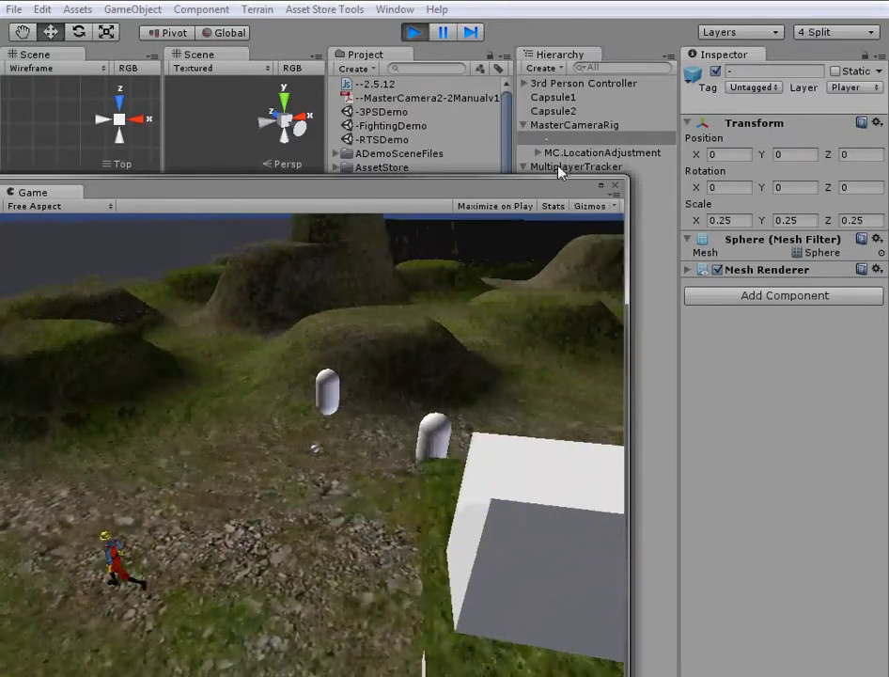
- Examine how the MasterCameraRig's Preferred Distance responds while running the character away from the capsules and back
{"action": "left_click", "coordinate": [598, 168]}
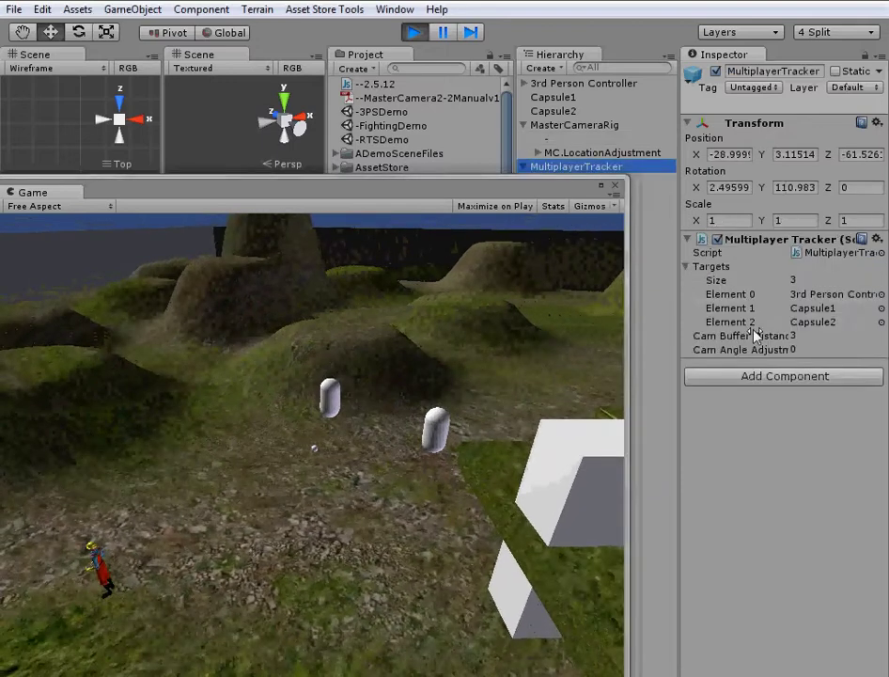
{"action": "left_click", "coordinate": [571, 125]}
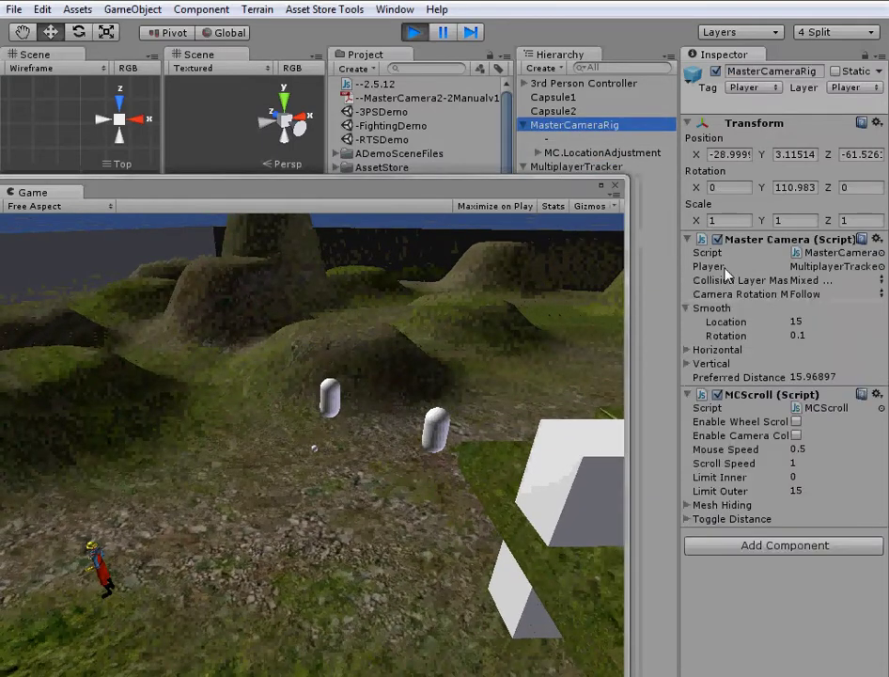
{"action": "left_click", "coordinate": [274, 473]}
{"action": "key", "text": "a"}
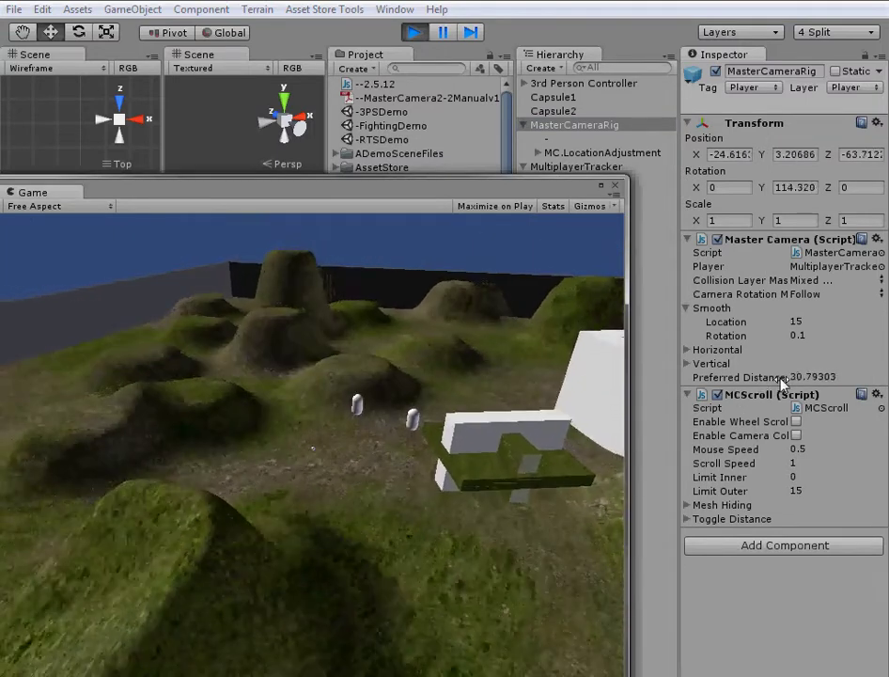
{"action": "key", "text": "d"}
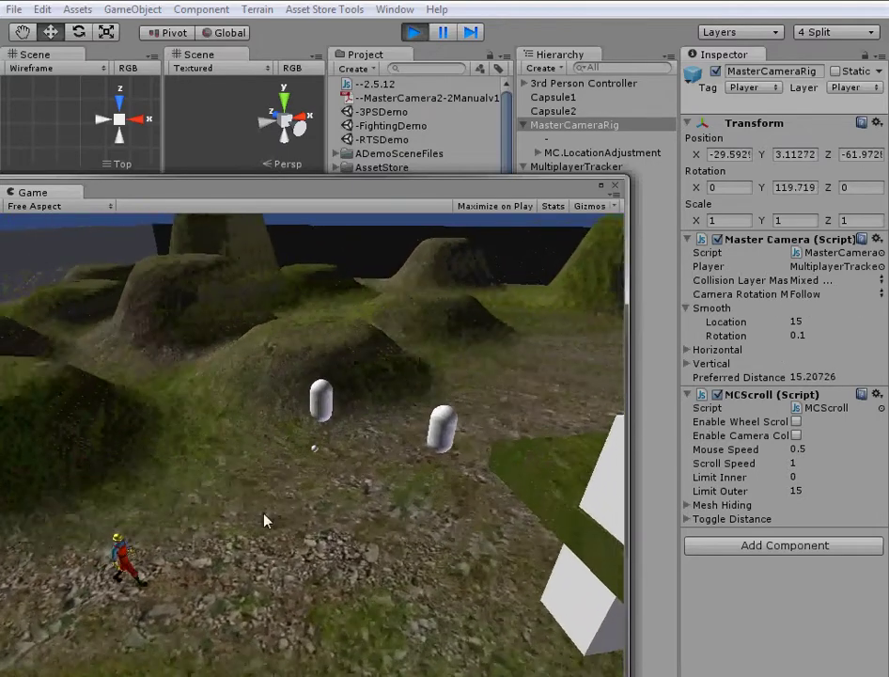
- Adjust the running MultiplayerTracker's Cam Buffer Distance to 3.24 and its Cam Angle Adjustment to 8.06
{"action": "left_click", "coordinate": [576, 166]}
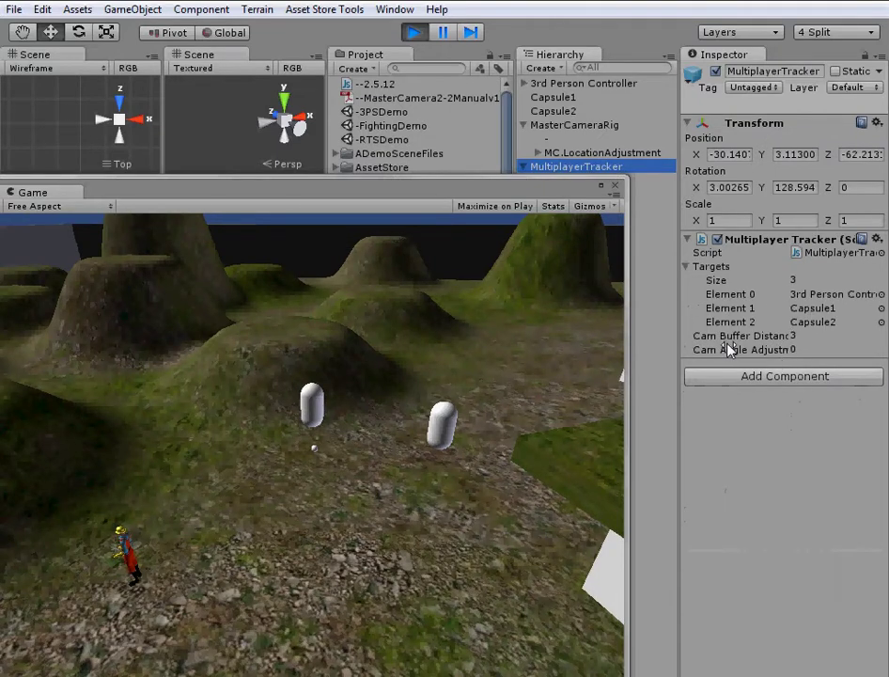
{"action": "left_click_drag", "start_coordinate": [732, 336], "coordinate": [56, 516]}
{"action": "left_click_drag", "start_coordinate": [730, 359], "coordinate": [39, 343]}
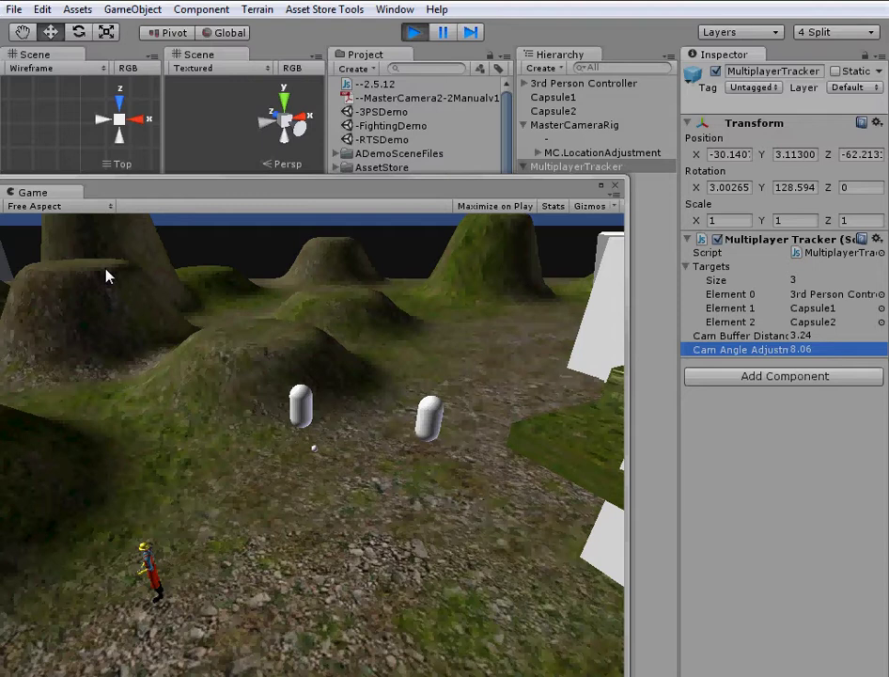
{"action": "left_click", "coordinate": [99, 207]}
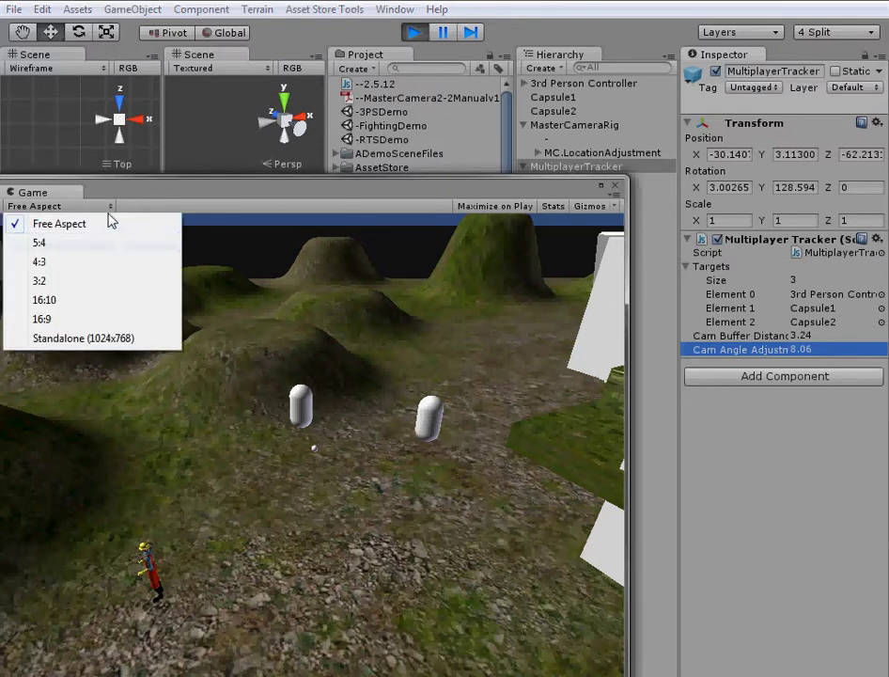
{"action": "left_click", "coordinate": [158, 224]}
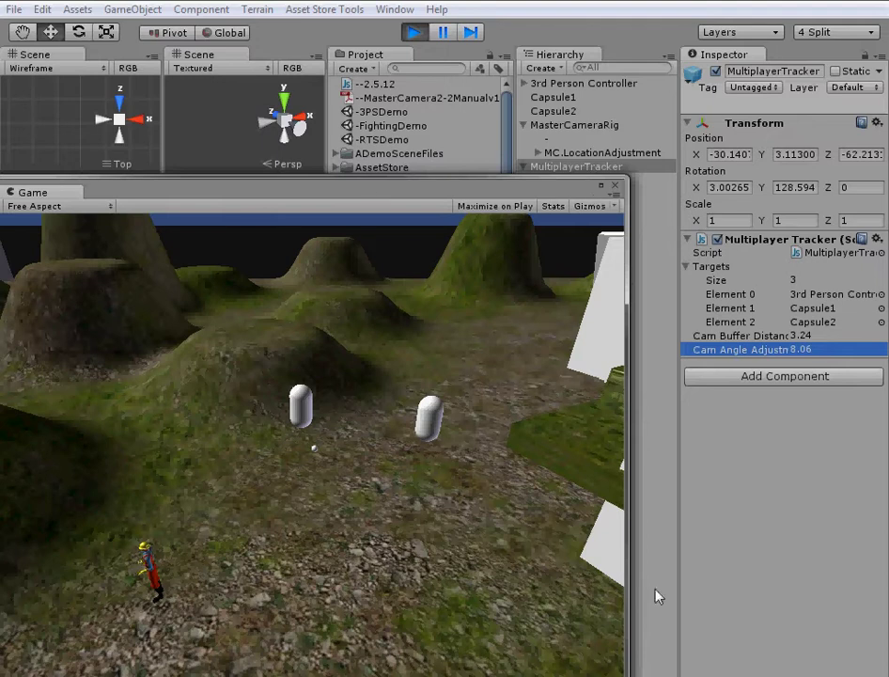
- Resize the floating Game view to a short wide shape and to a tall narrow one, and set the tracker's Cam Buffer Distance to 8
{"action": "left_click_drag", "start_coordinate": [624, 672], "coordinate": [569, 478]}
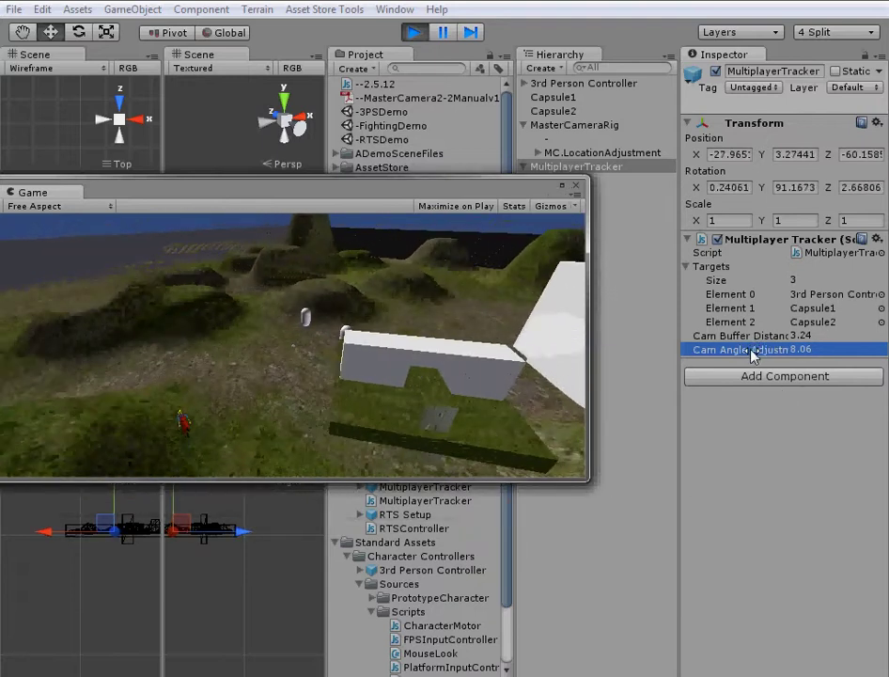
{"action": "left_click_drag", "start_coordinate": [588, 480], "coordinate": [383, 662]}
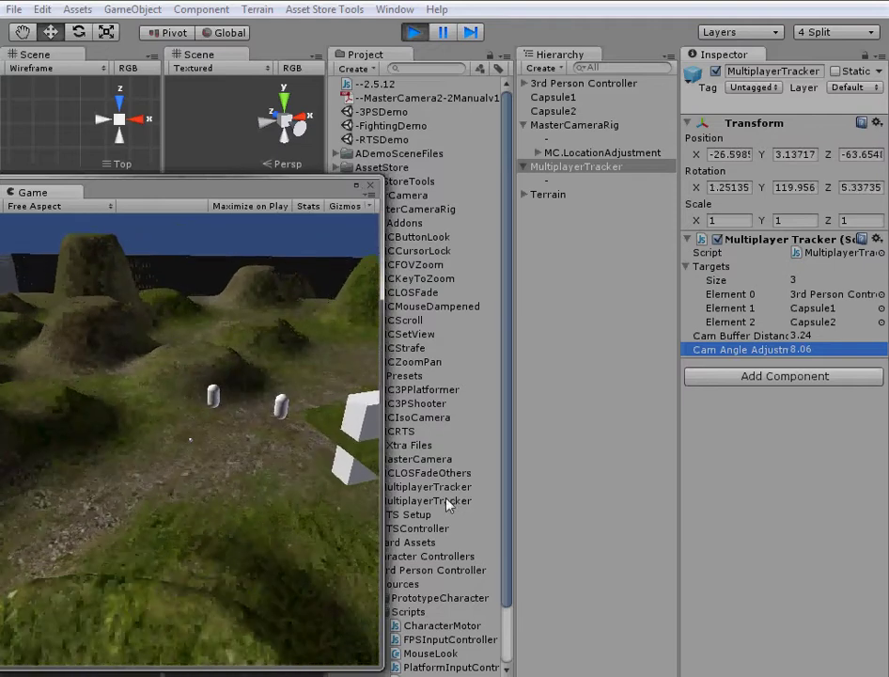
{"action": "left_click_drag", "start_coordinate": [742, 335], "coordinate": [766, 348]}
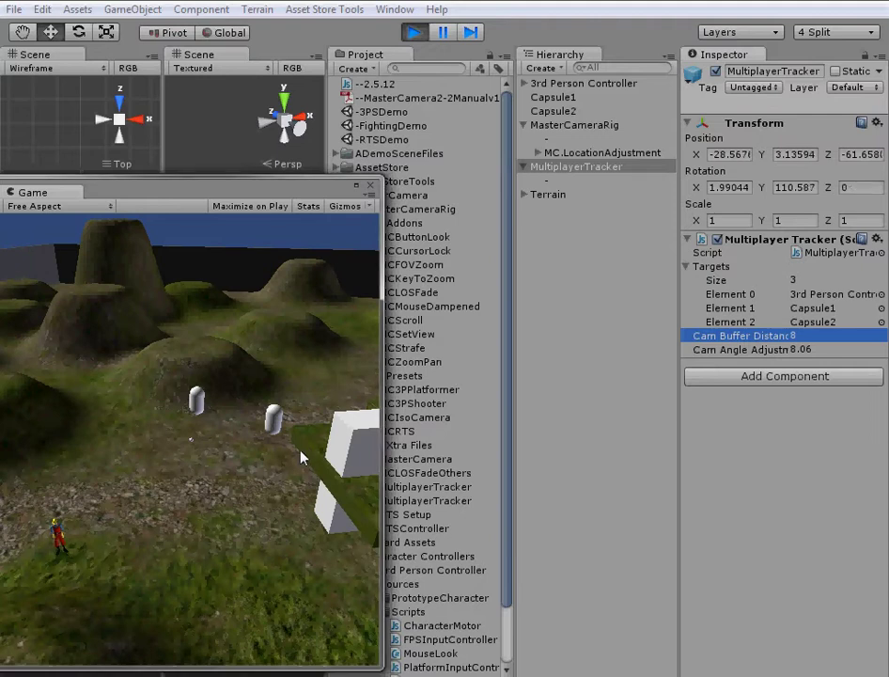
- Run the character up to and between the two capsules to examine the camera framing in the narrow Game view
{"action": "key", "text": "d"}
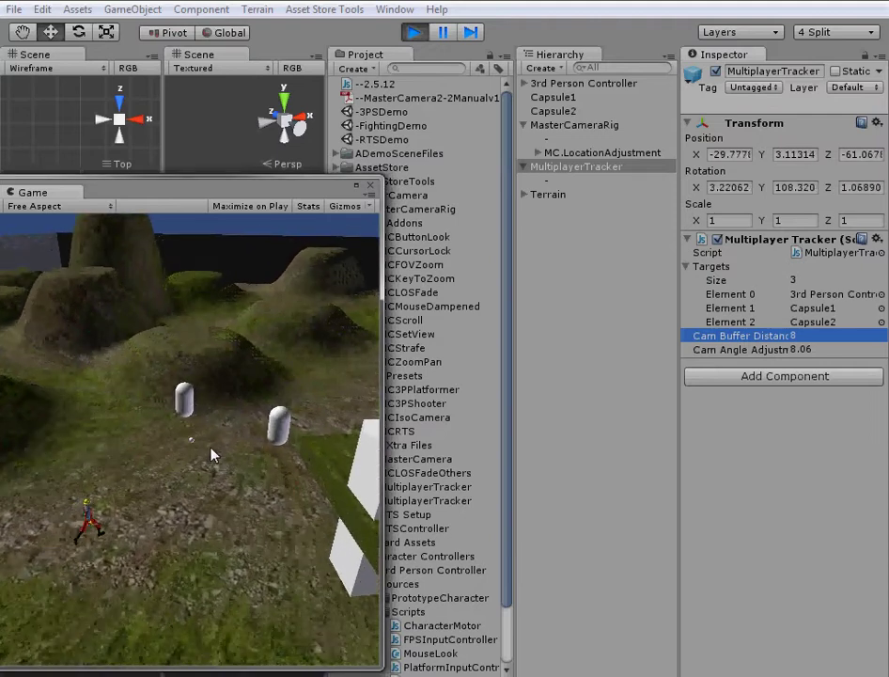
{"action": "key", "text": "w"}
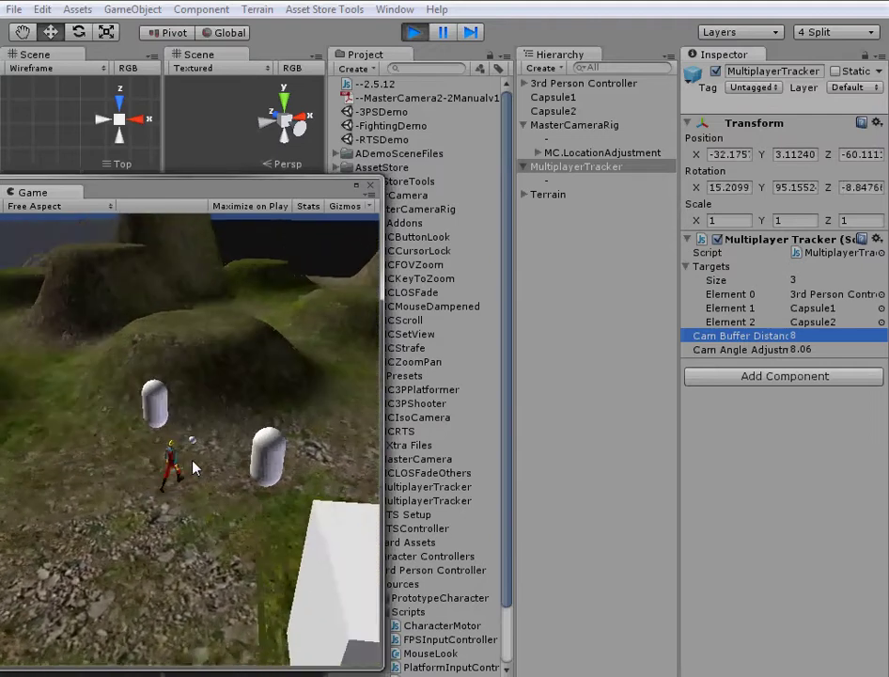
{"action": "key", "text": "w"}
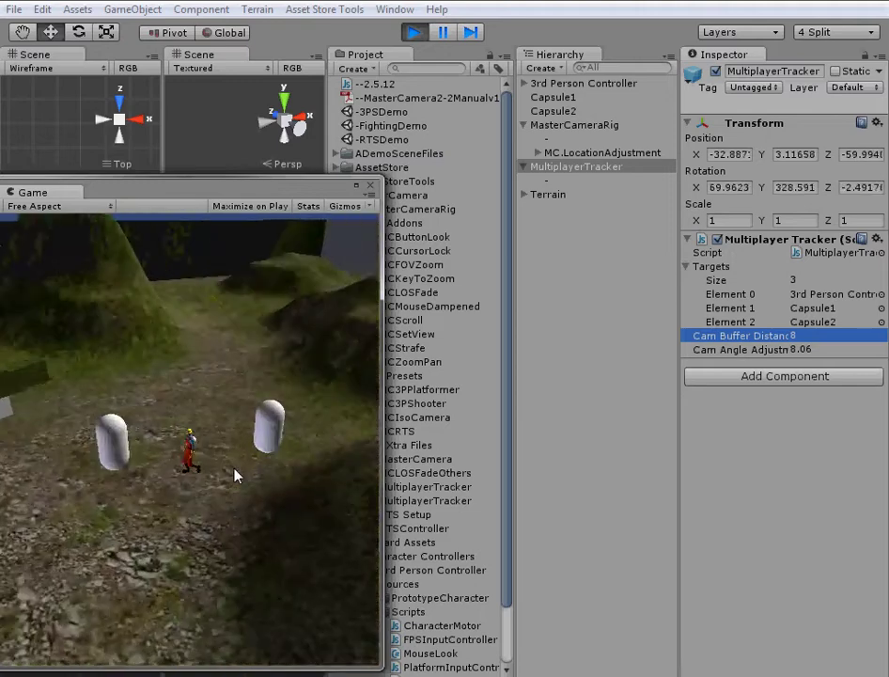
{"action": "key", "text": "w"}
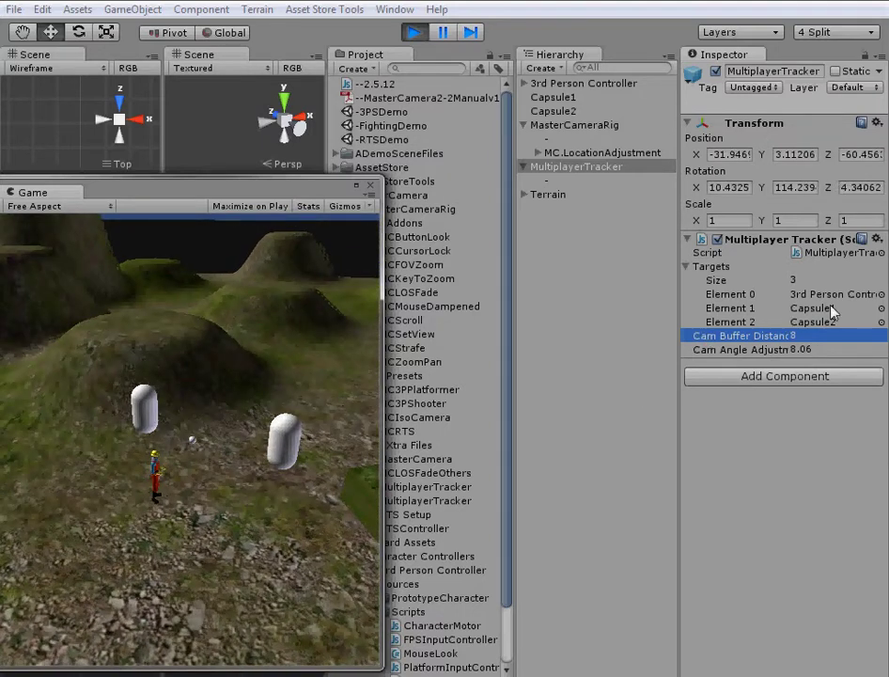
- Reduce the MultiplayerTracker's Targets size to 2 and run the character around Capsule1 to examine the framing without Capsule2
{"action": "left_click", "coordinate": [803, 280]}
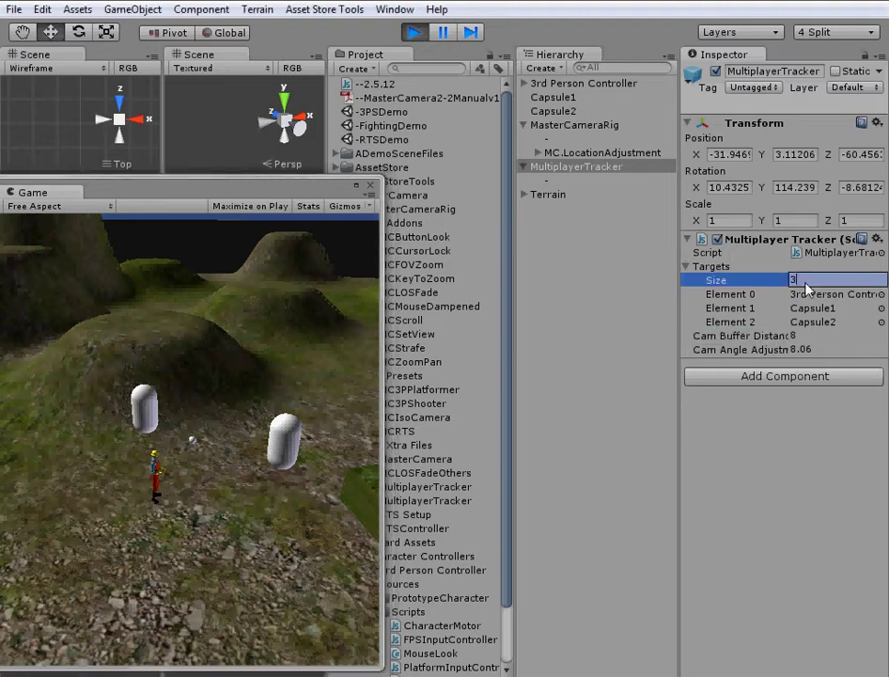
{"action": "type", "text": "2"}
{"action": "key", "text": "Return"}
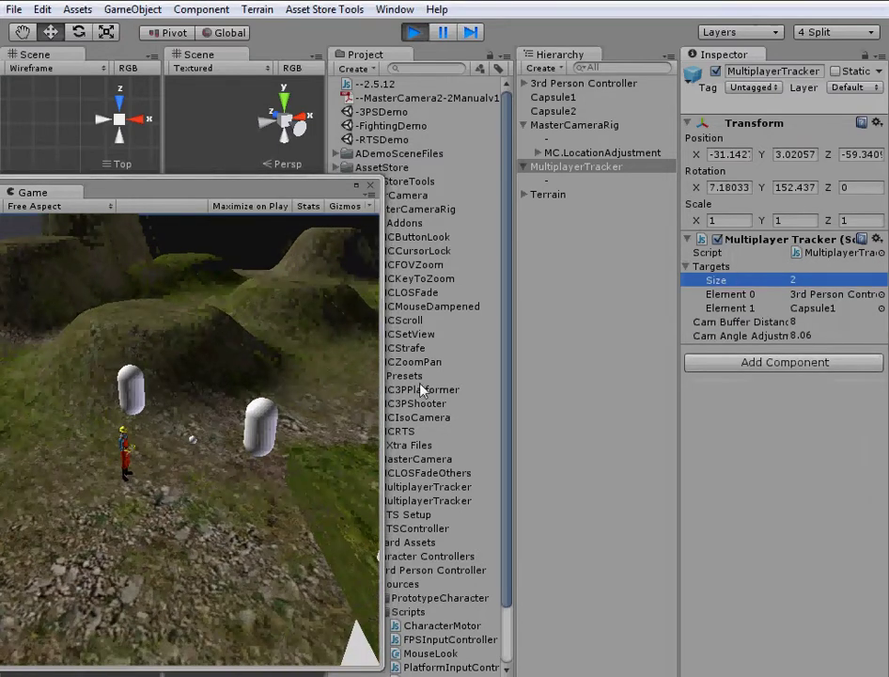
{"action": "key", "text": "d"}
{"action": "key", "text": "w"}
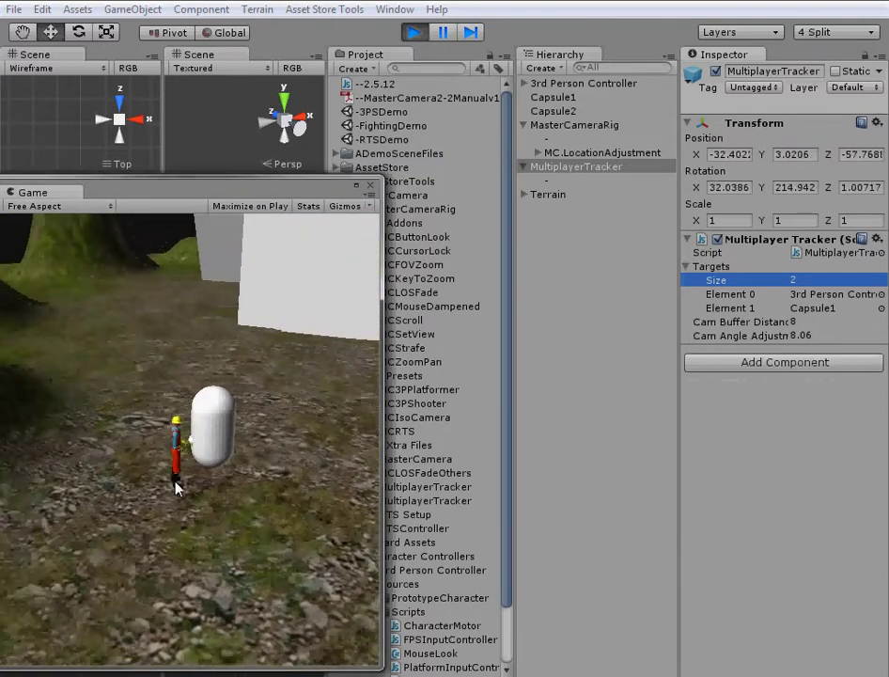
{"action": "key", "text": "w"}
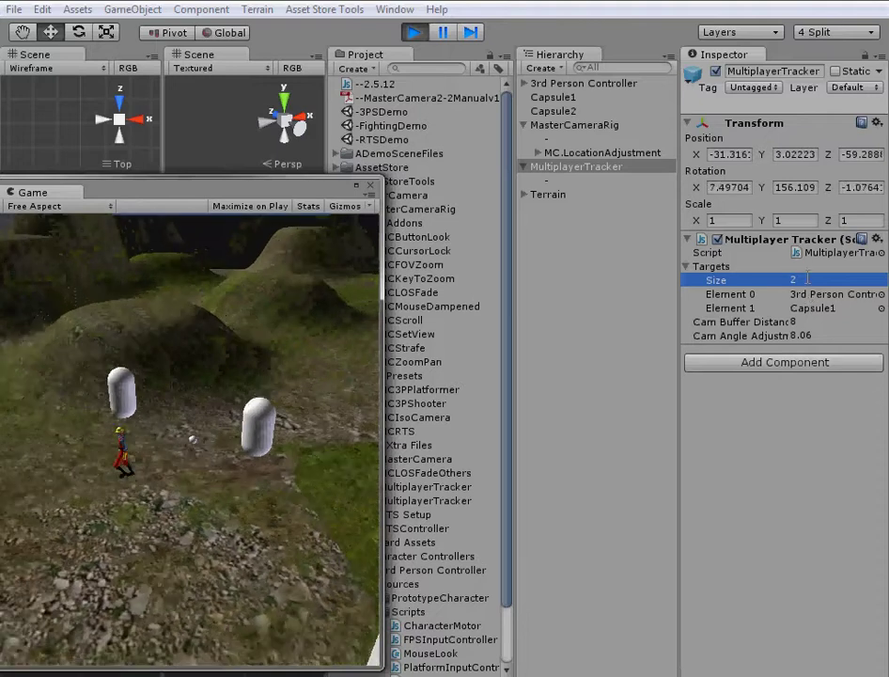
- Set the MultiplayerTracker's Targets size to 3 and assign Capsule2 to Element 2
{"action": "left_click", "coordinate": [764, 280]}
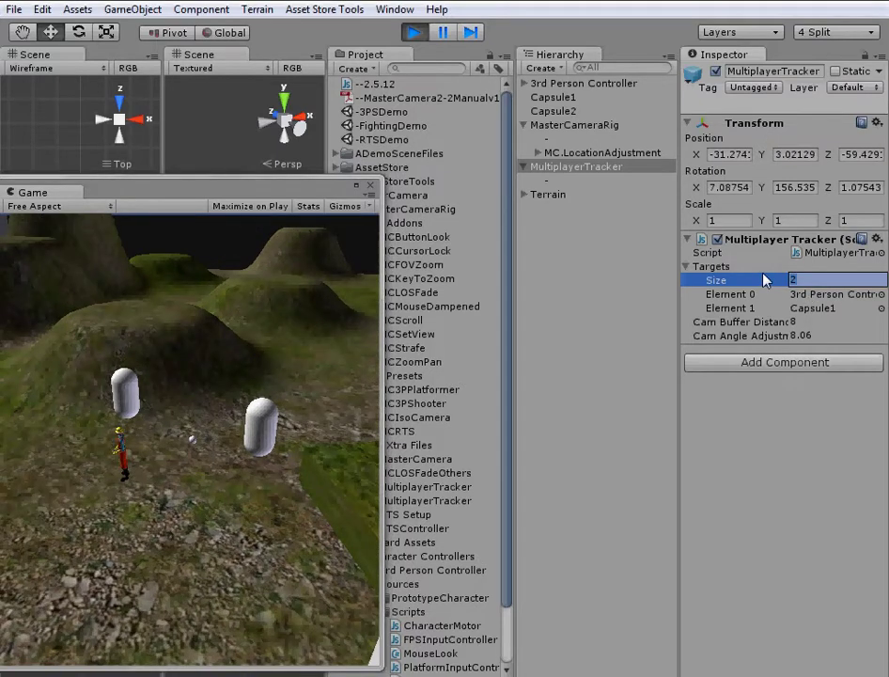
{"action": "type", "text": "3"}
{"action": "key", "text": "Return"}
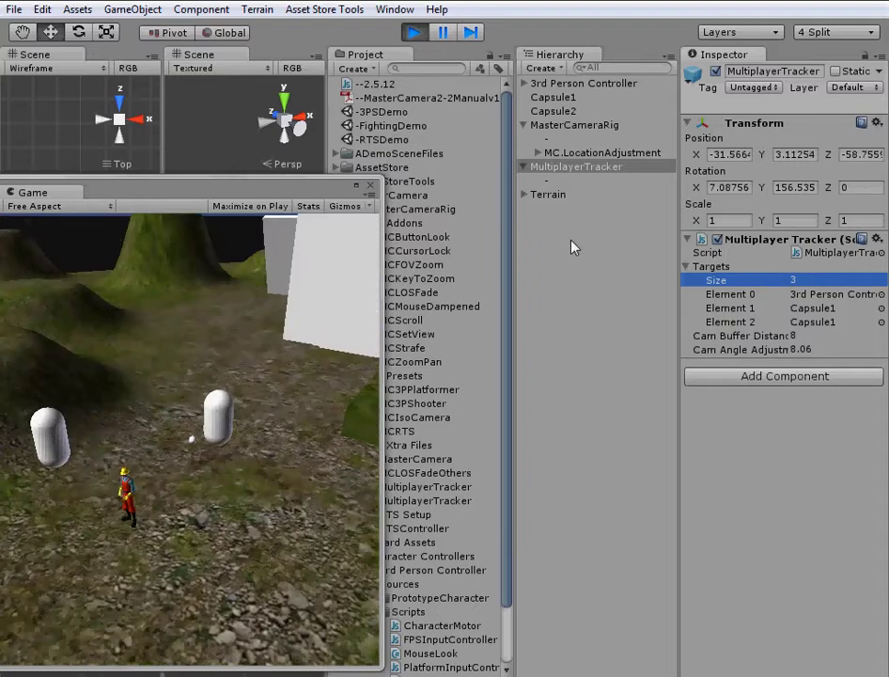
{"action": "left_click_drag", "start_coordinate": [553, 111], "coordinate": [807, 321]}
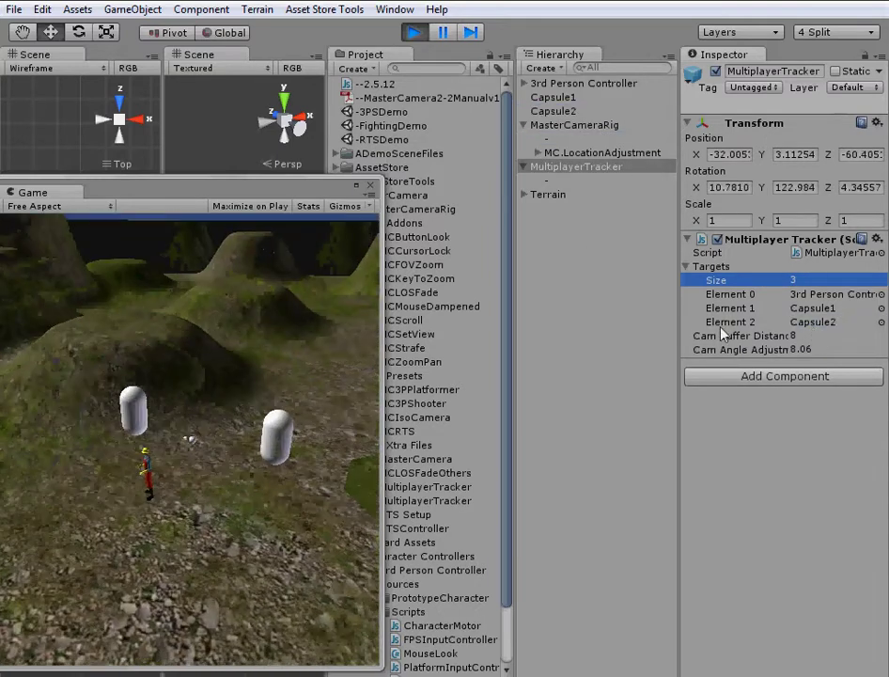